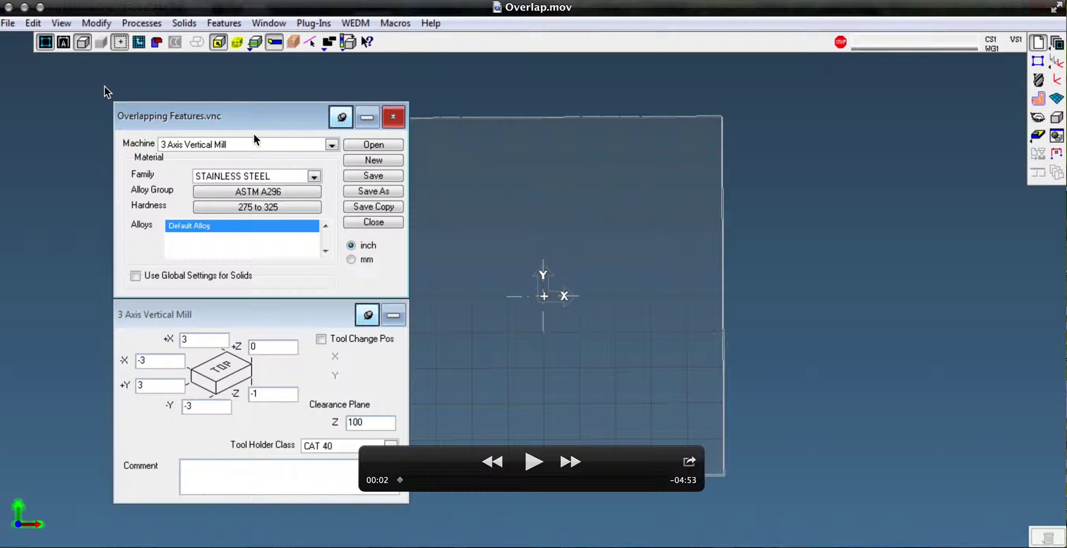
Confirm the stock extents (±X 3, ±Y 3, Z 0 to -1), then save and close the part setup
click(532, 462)
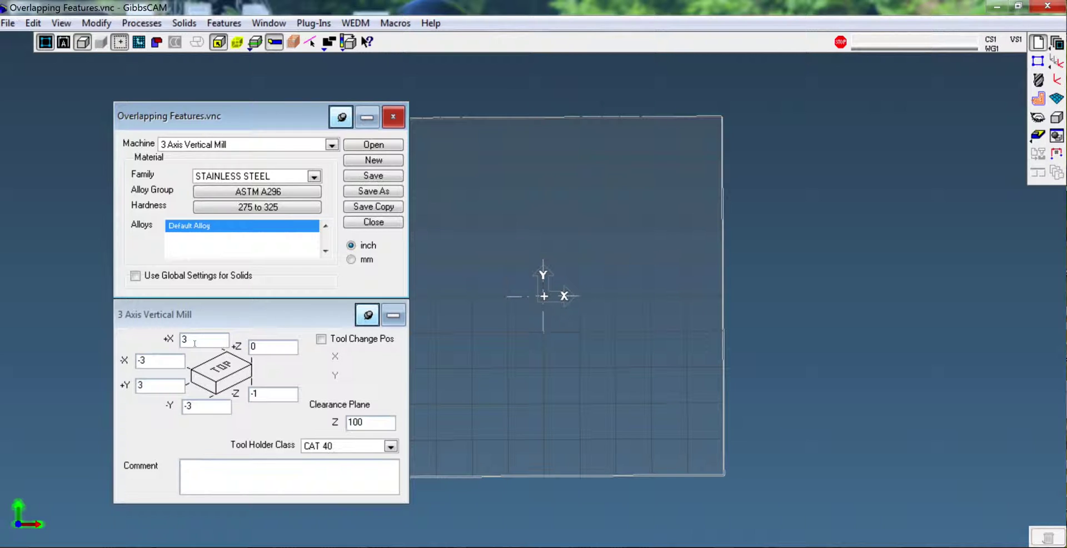
double_click(149, 361)
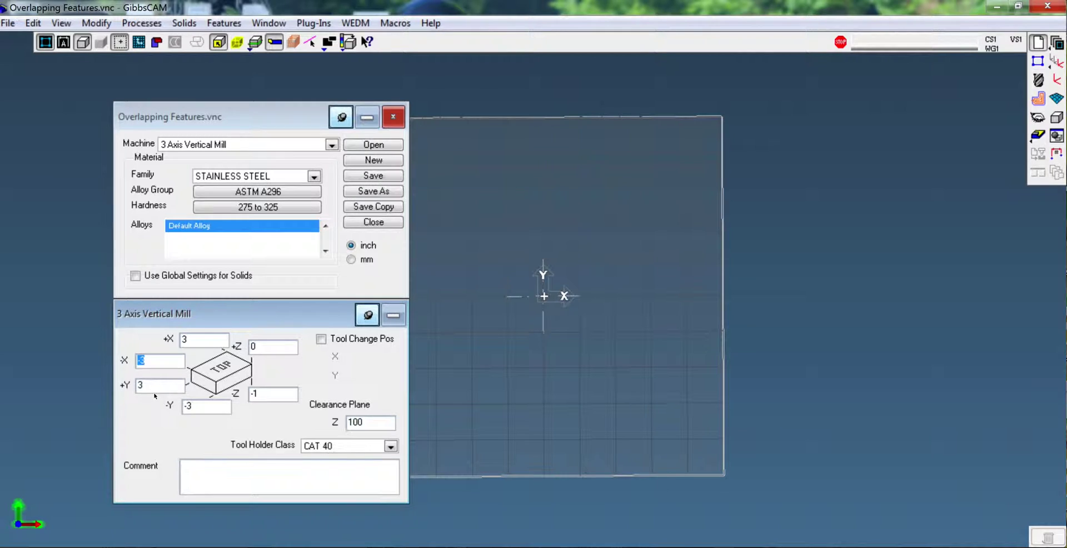
click(148, 389)
double_click(160, 406)
key(Tab)
key(Tab)
click(383, 176)
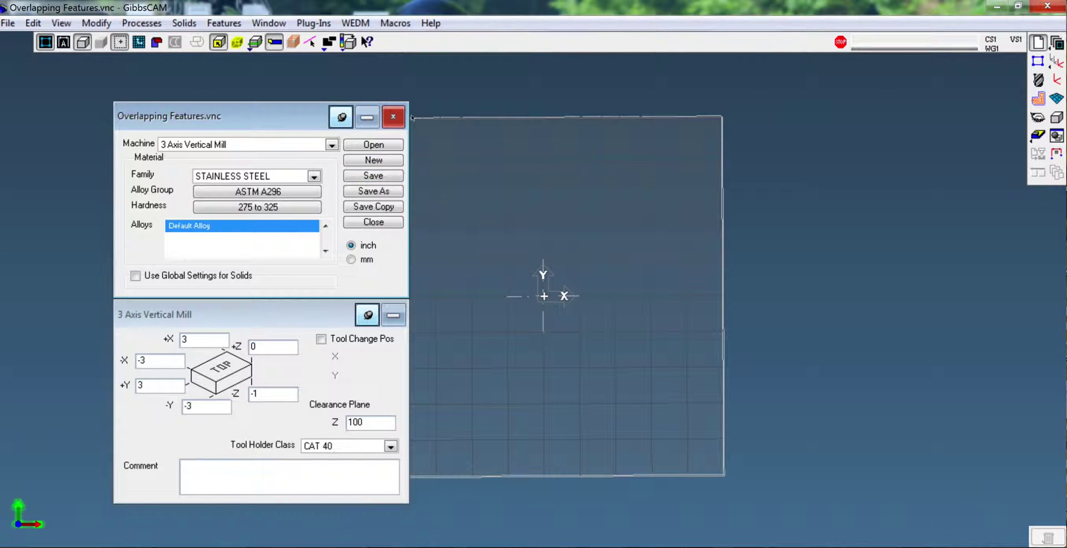
click(393, 117)
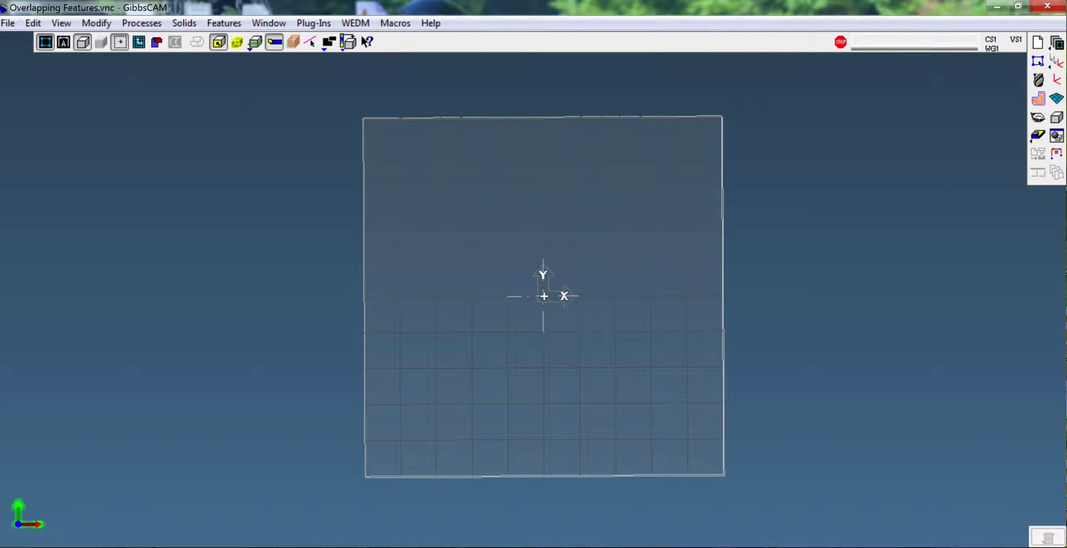
Switch the geometry view to a straight top view of the stock
click(1038, 61)
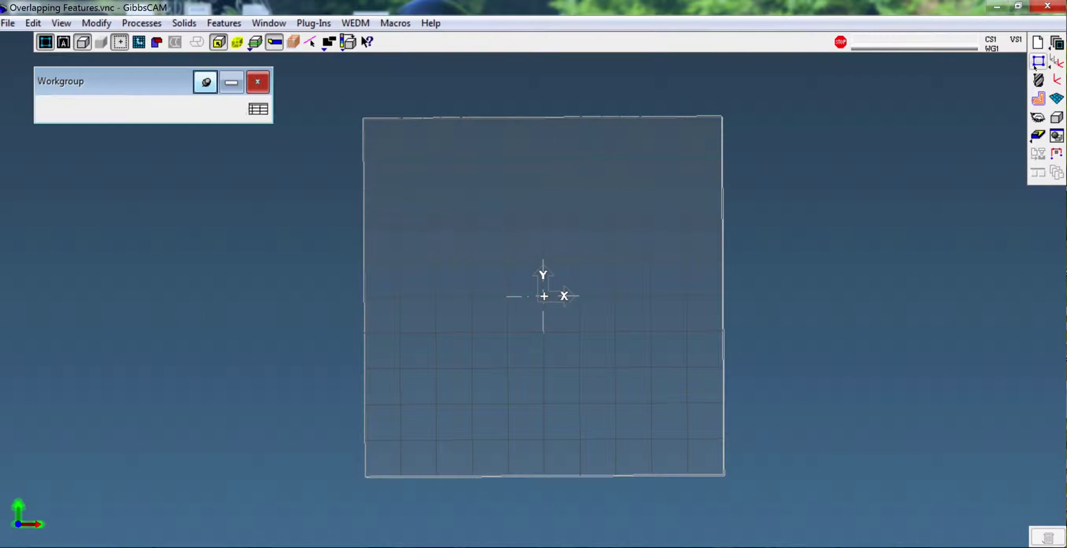
click(1038, 118)
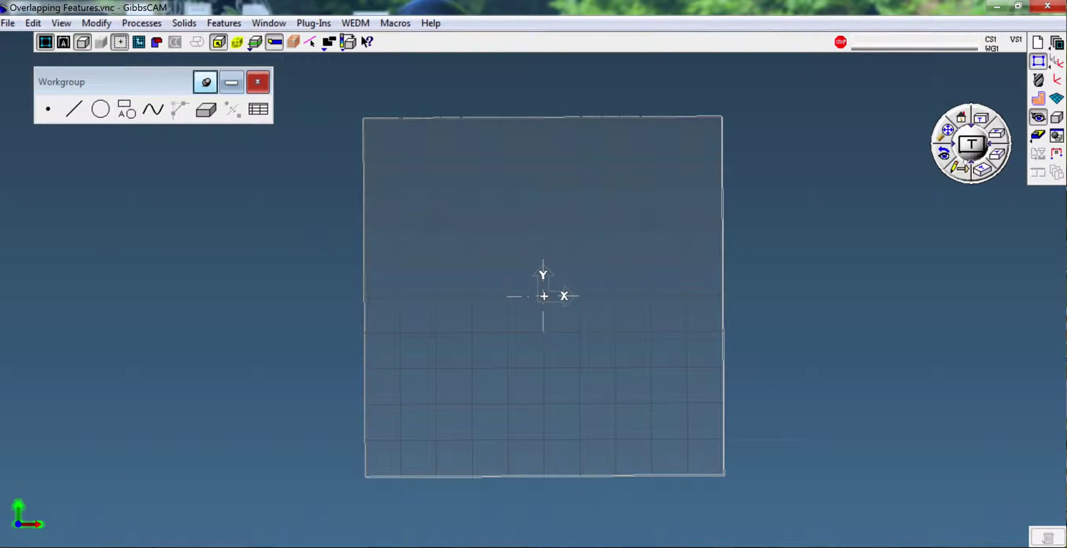
click(972, 144)
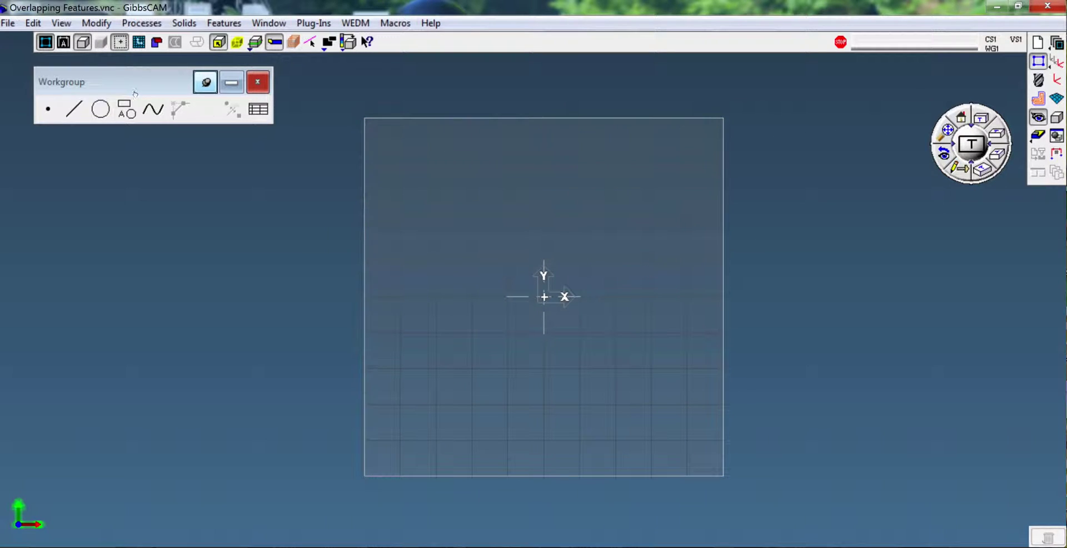
Create point P1 at XYZ 0,0,0
click(48, 110)
click(47, 109)
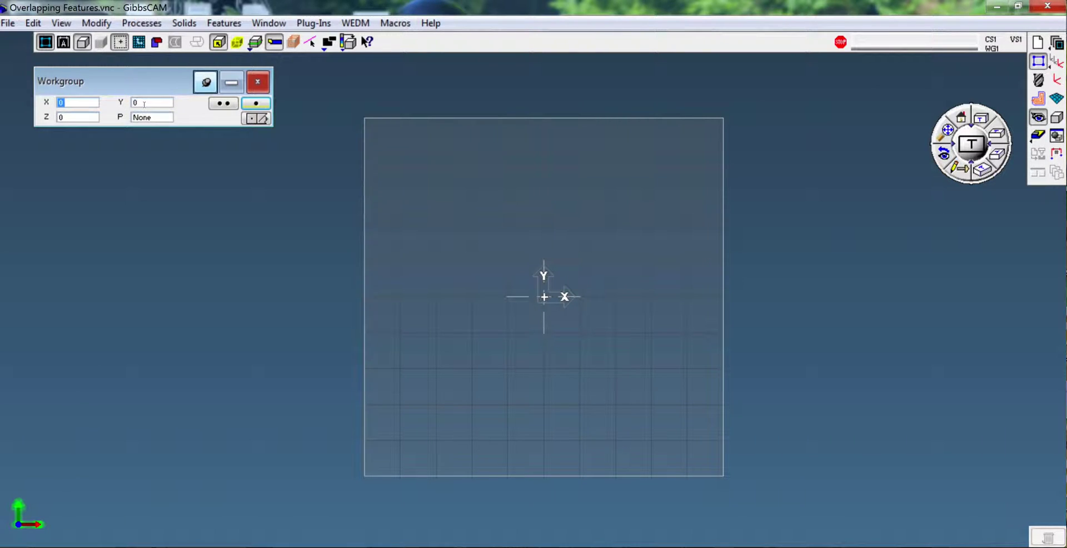
click(223, 103)
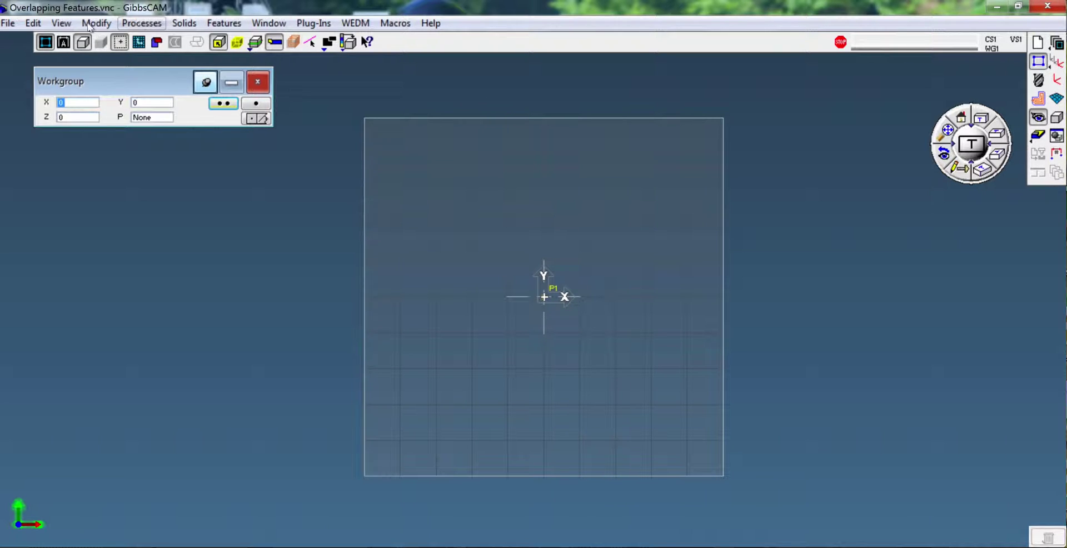
click(58, 25)
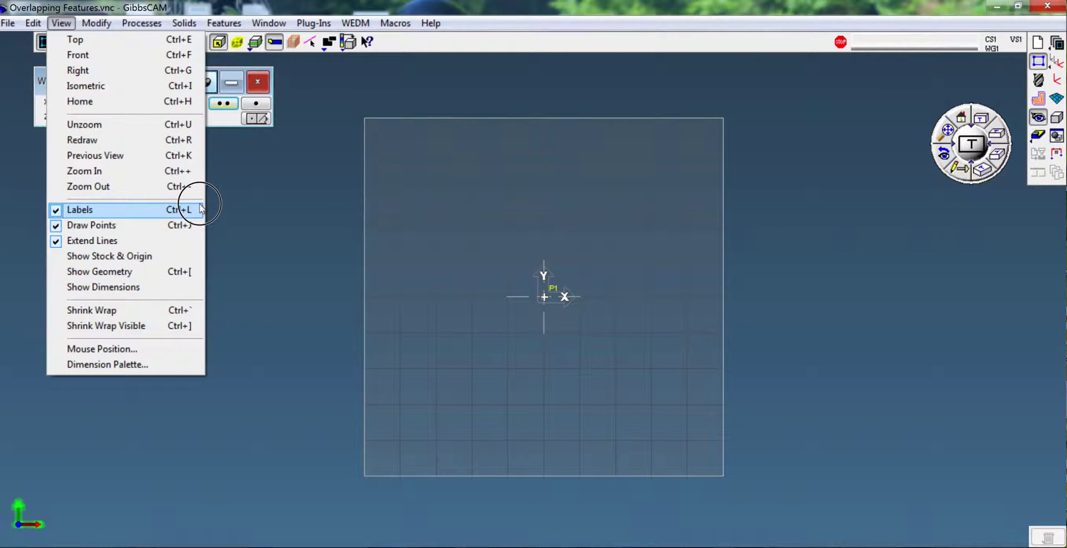
click(268, 174)
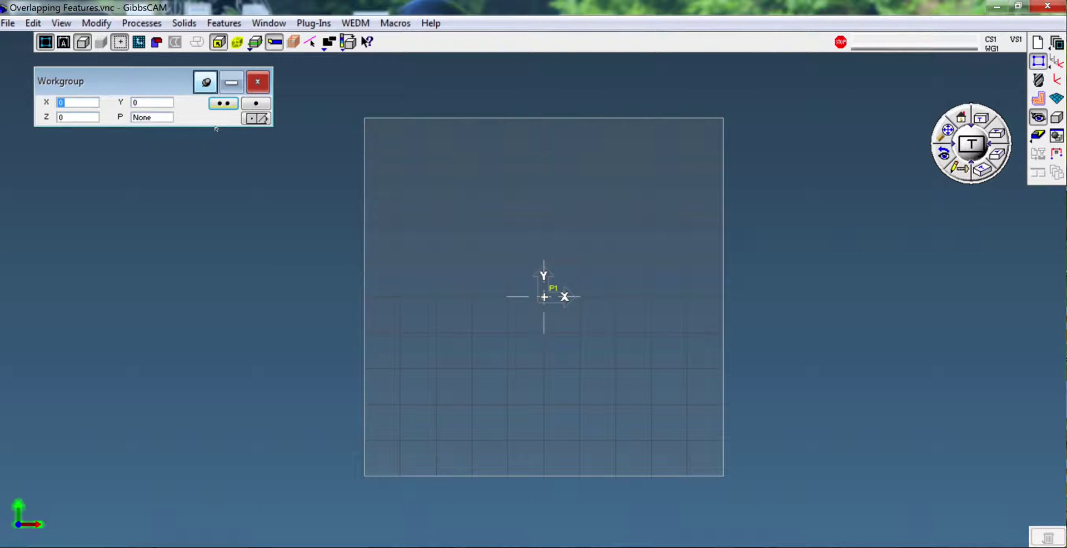
Create a full 3-hole bolt circle, radius 2, start angle 90, centred at 0,0
click(256, 118)
click(49, 111)
click(100, 117)
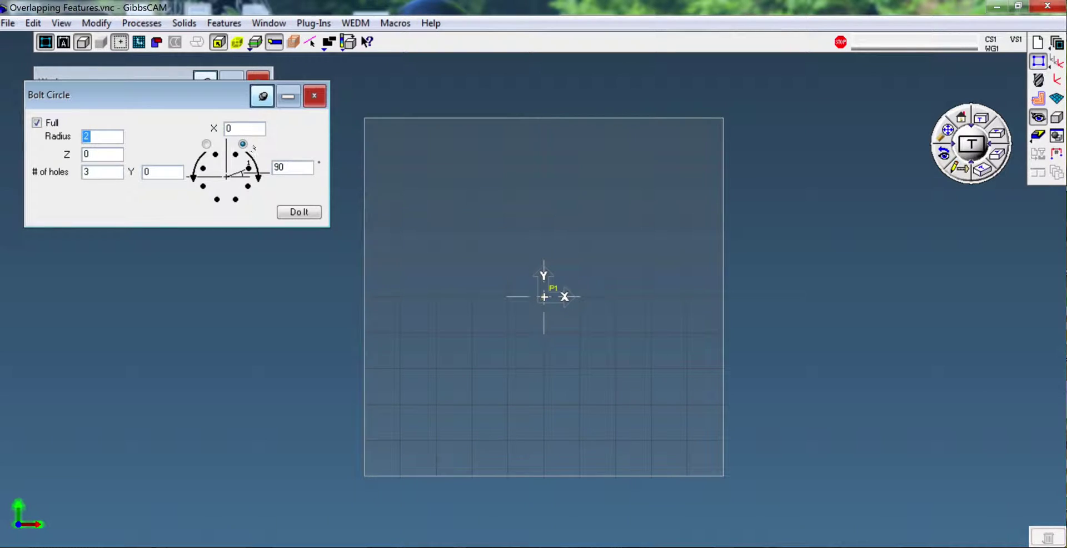
click(309, 212)
click(314, 96)
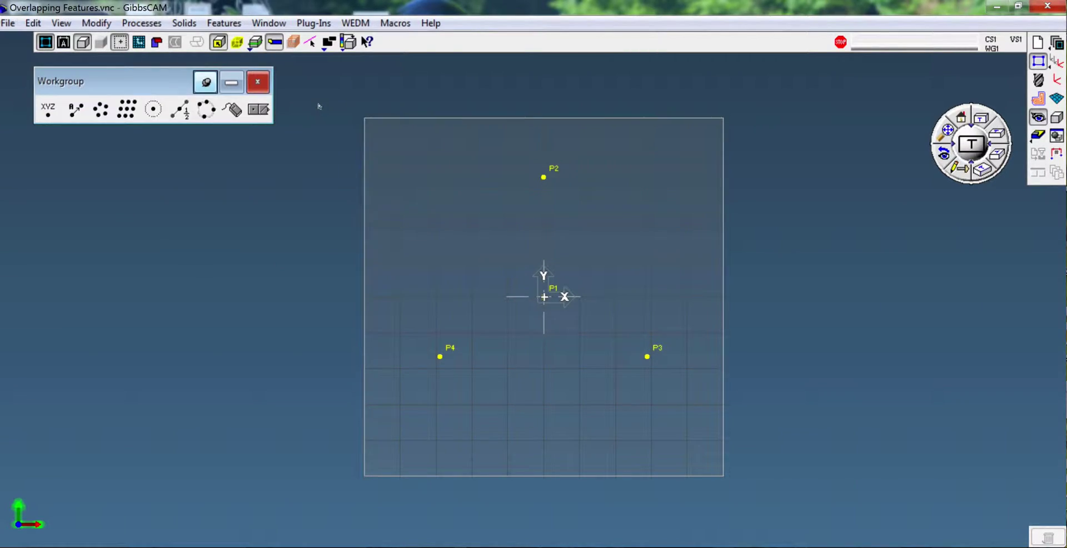
Draw radius 0.5 circles C1, C2 and C3 centred on P2, P3 and P4
click(257, 109)
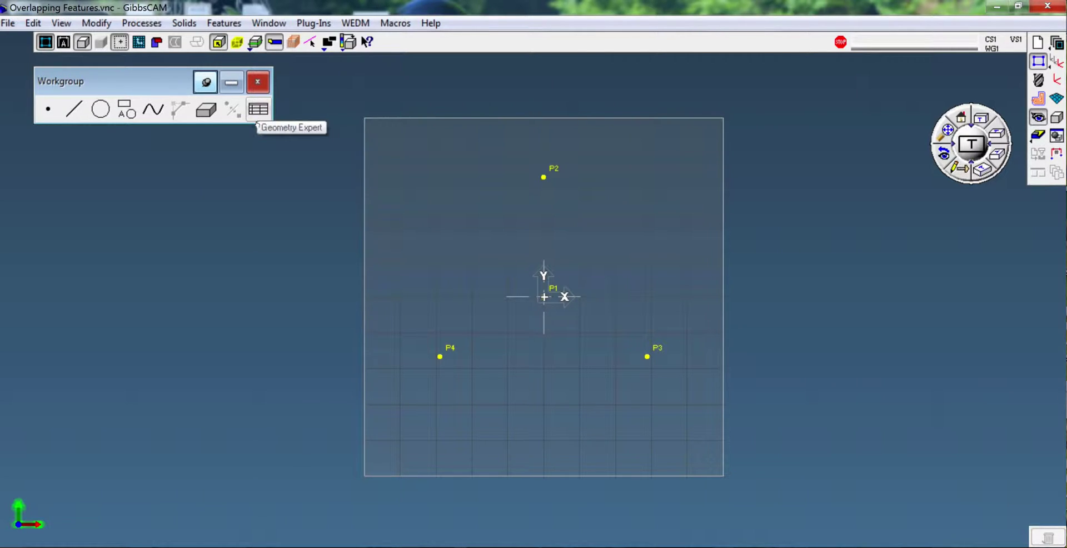
click(101, 109)
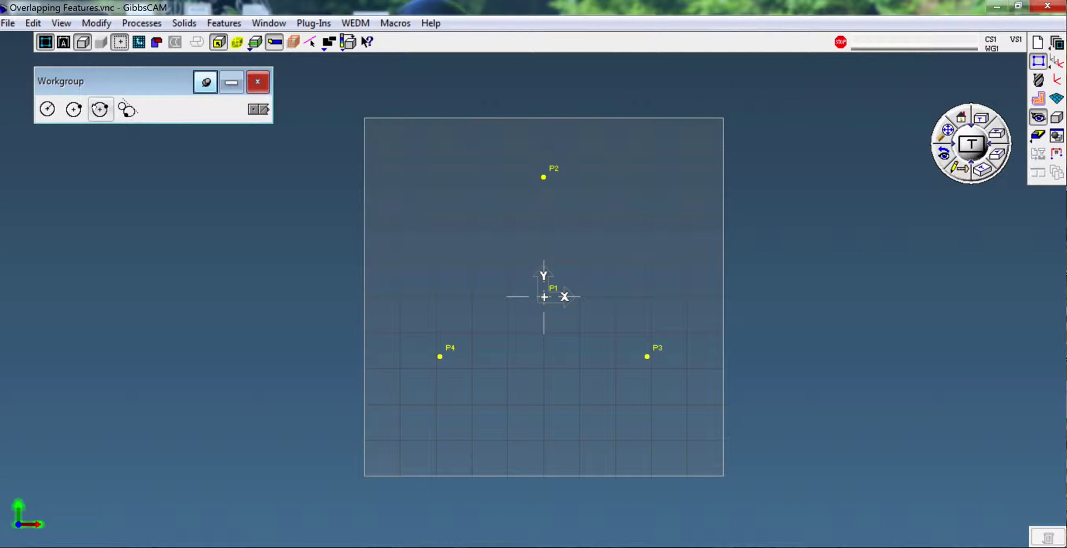
click(46, 110)
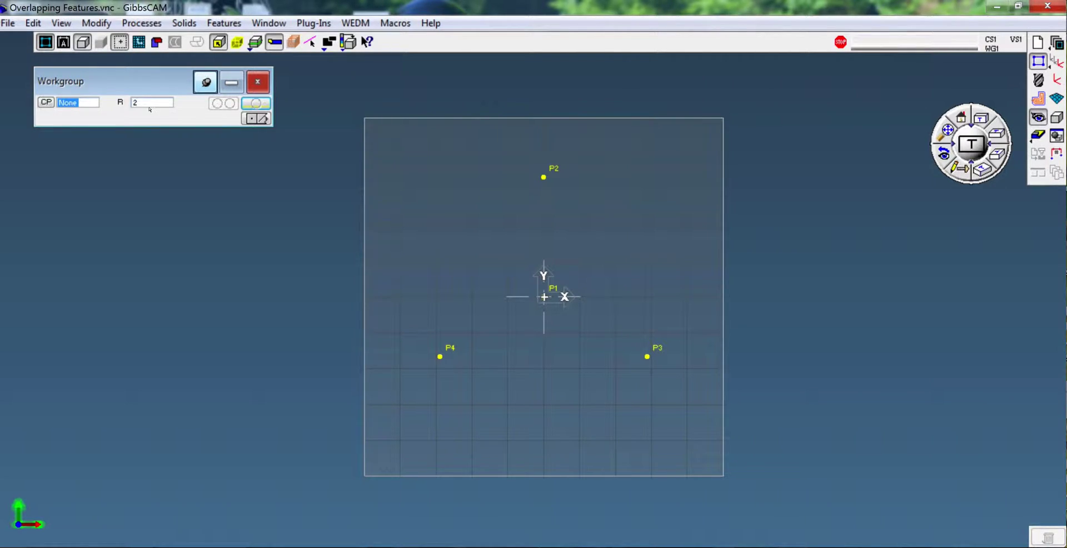
double_click(132, 102)
key(BackSpace)
text(.5)
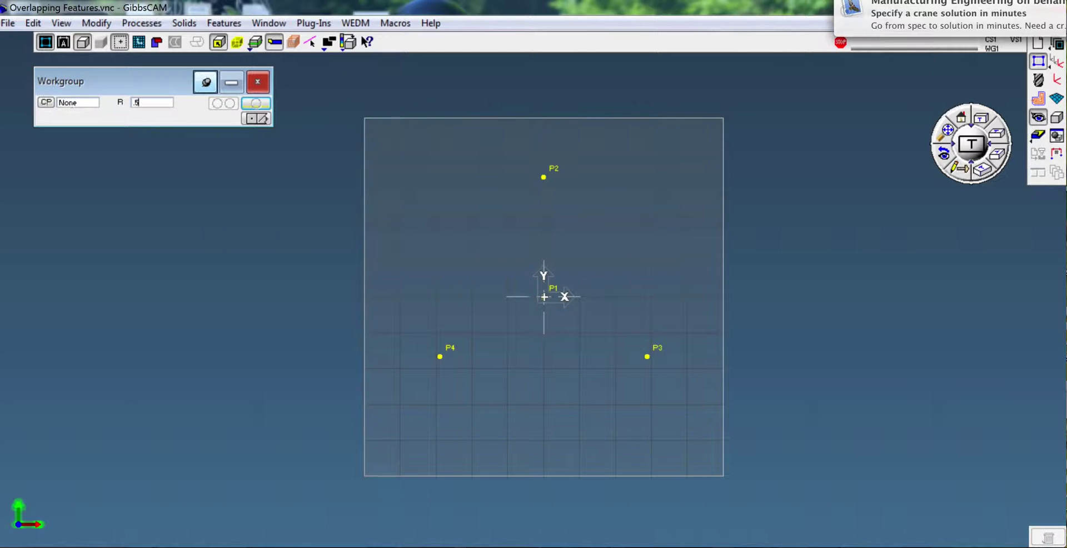
click(543, 178)
click(647, 357)
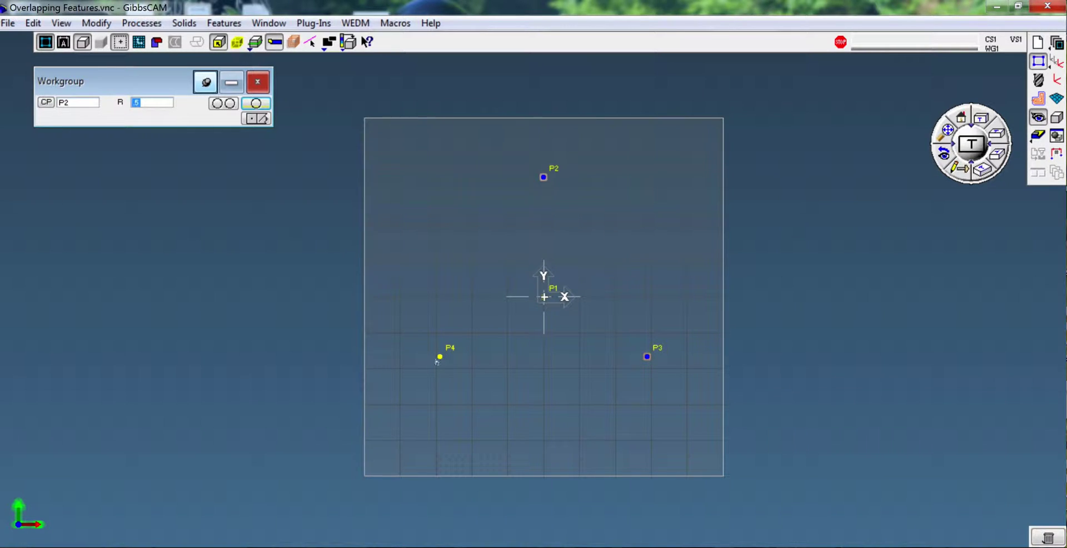
click(440, 357)
click(223, 104)
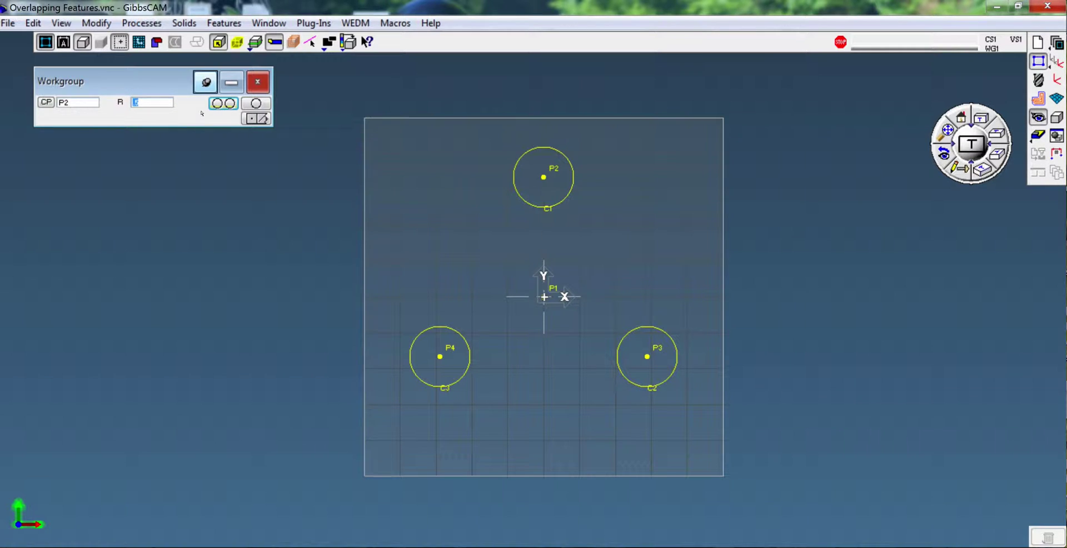
Draw radius 2 circle C4 centred on origin point P1
text(2)
click(544, 297)
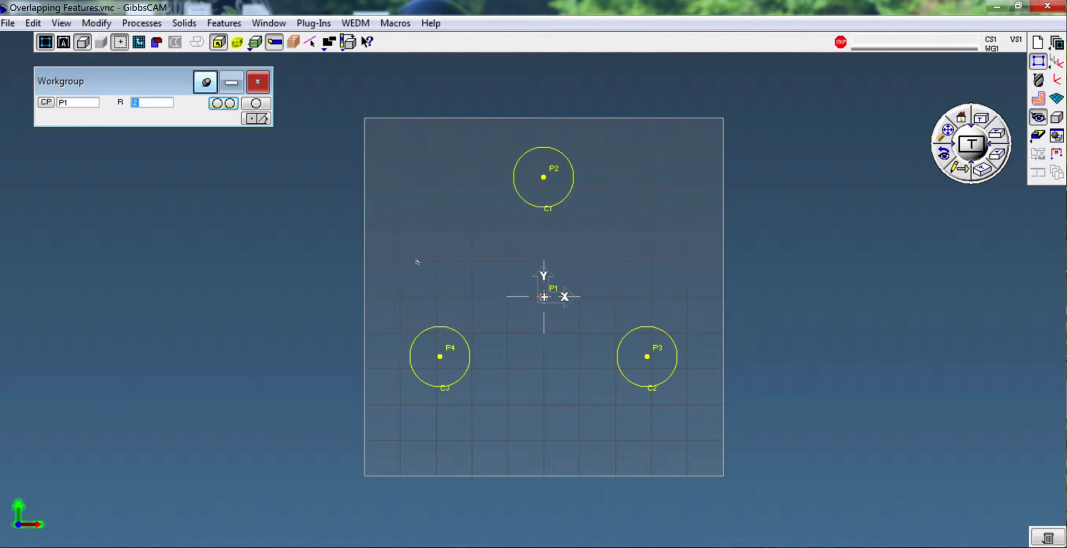
click(260, 117)
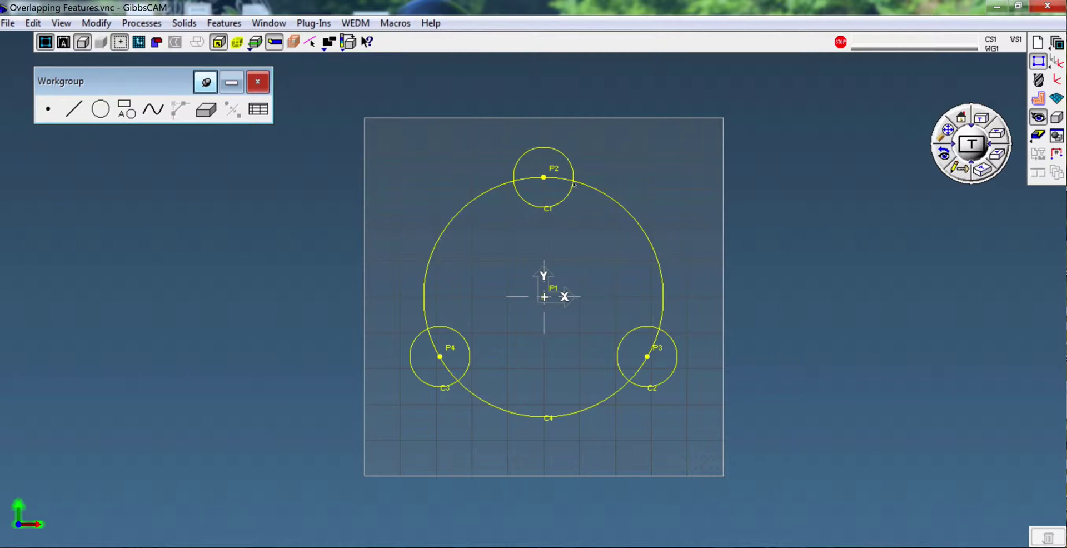
Add point P5 at the right-hand intersection of circles C1 and C4
click(562, 156)
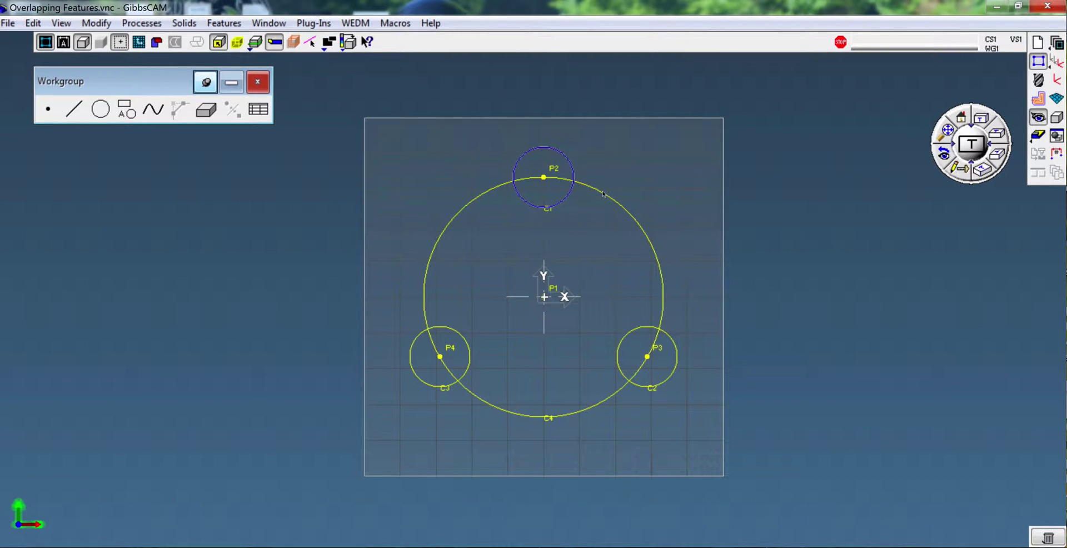
shift+click(604, 194)
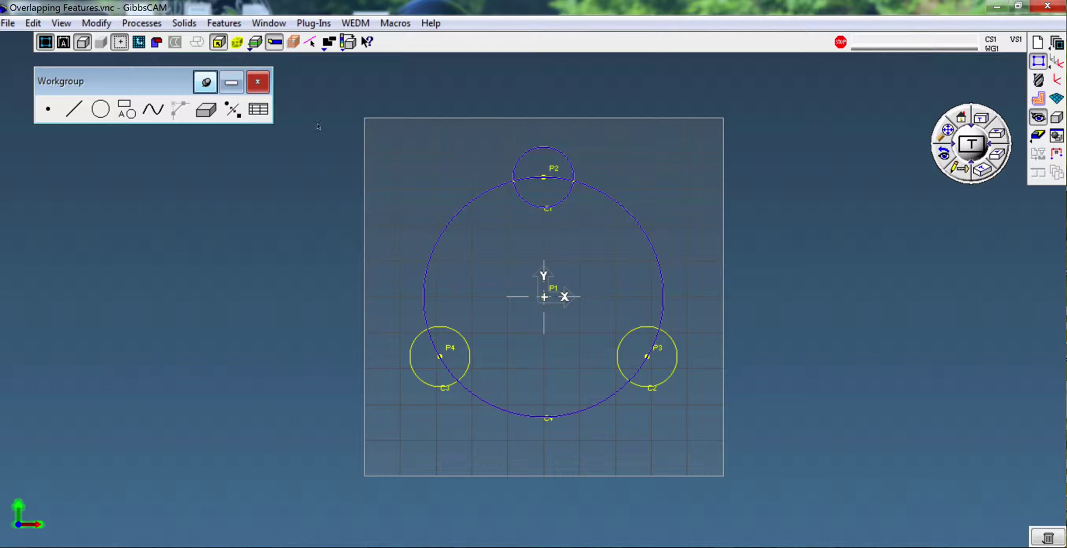
click(233, 109)
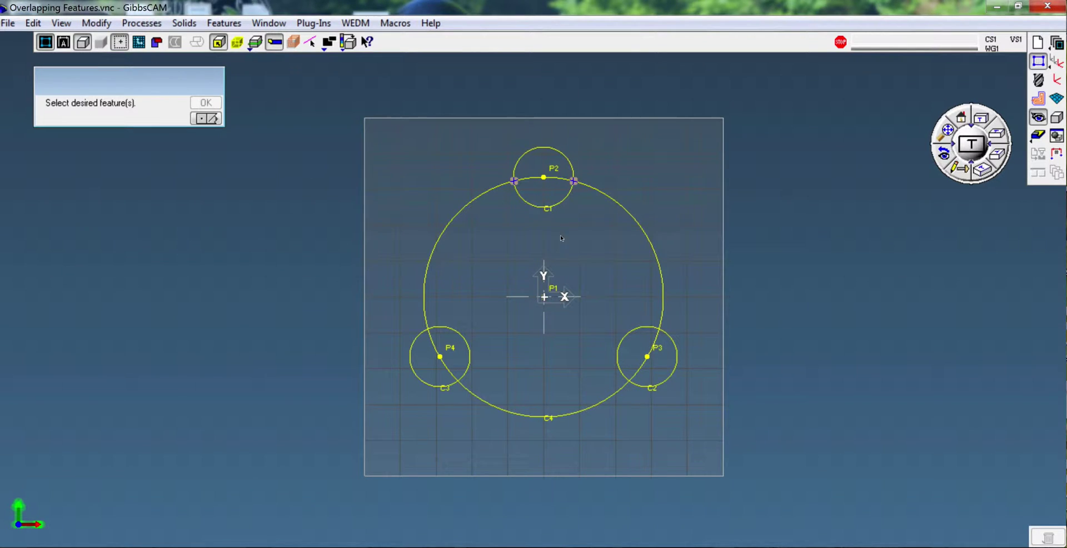
drag(144, 83, 269, 186)
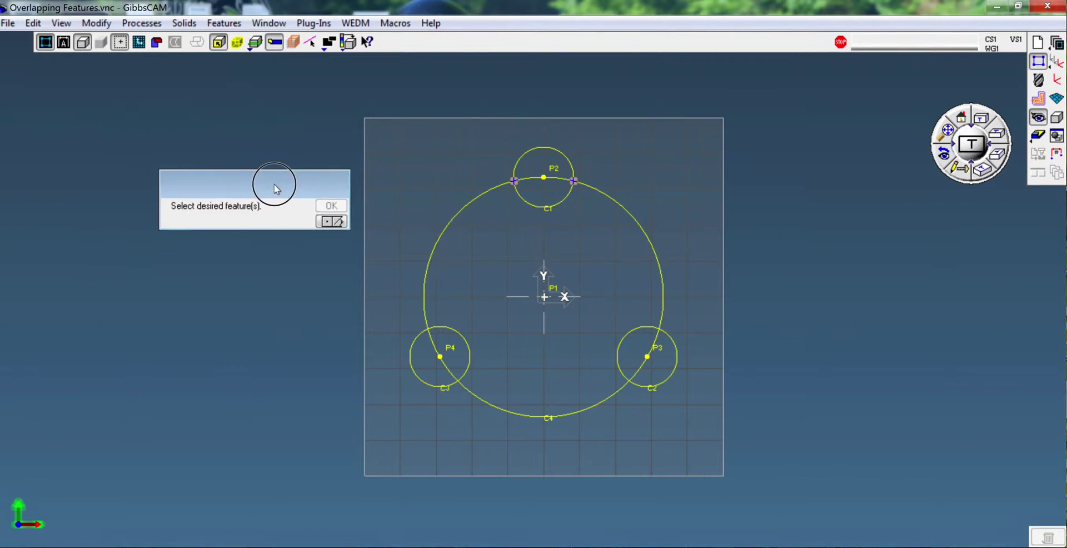
click(574, 182)
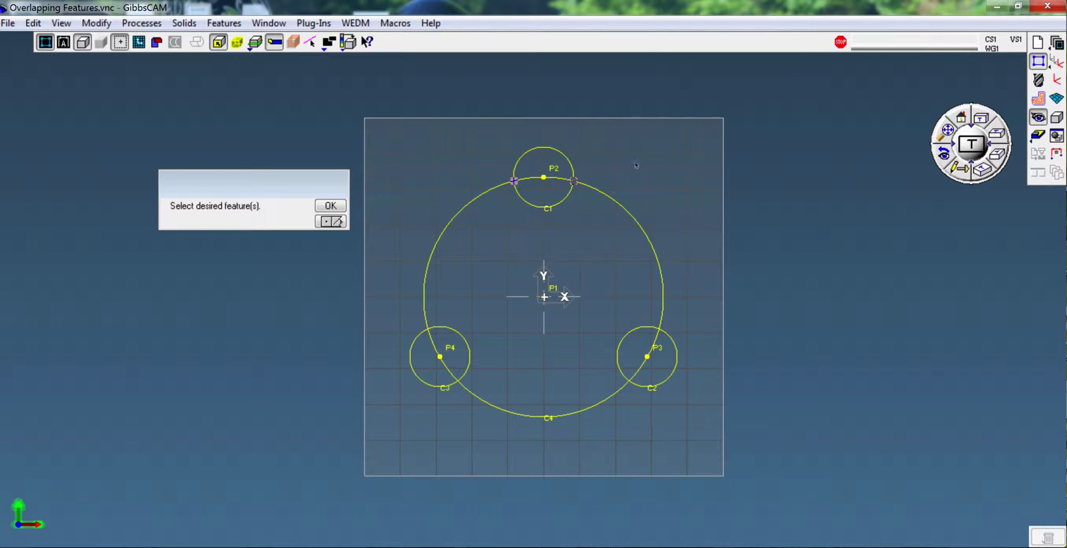
click(345, 208)
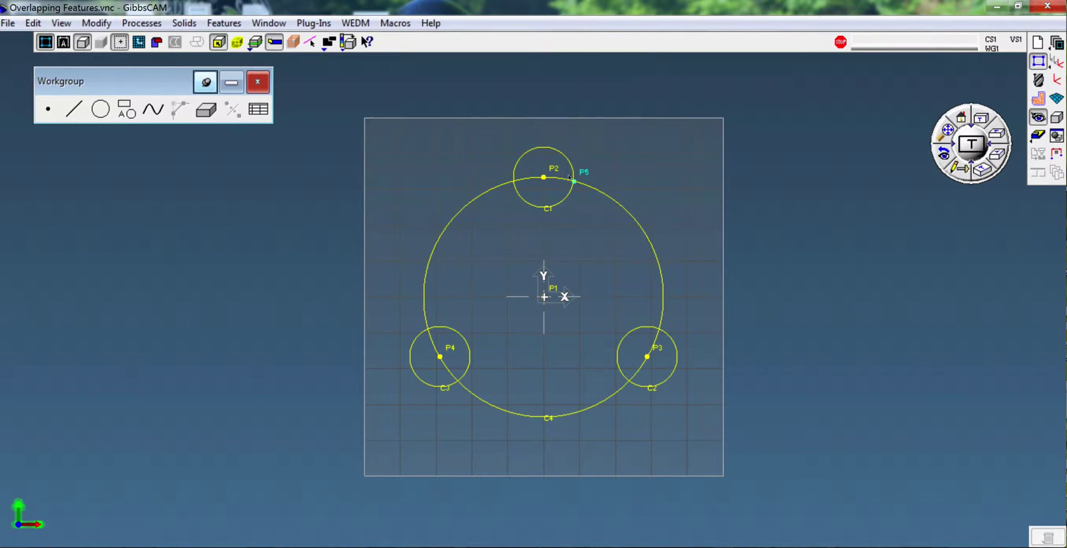
Break large circle C4 at its intersection with circle C2 using Connect / Disconnect
click(593, 193)
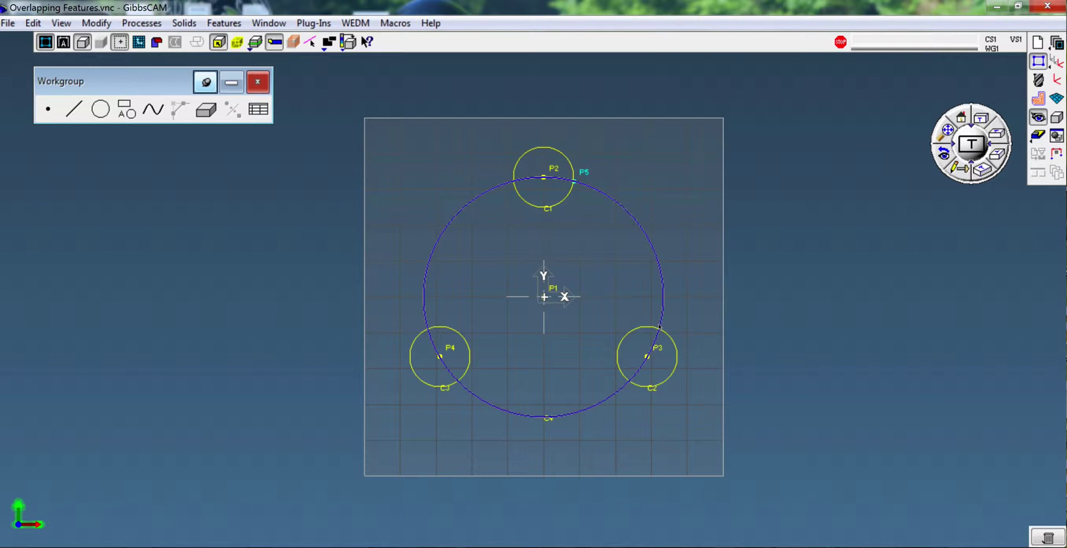
shift+click(640, 330)
right_click(641, 330)
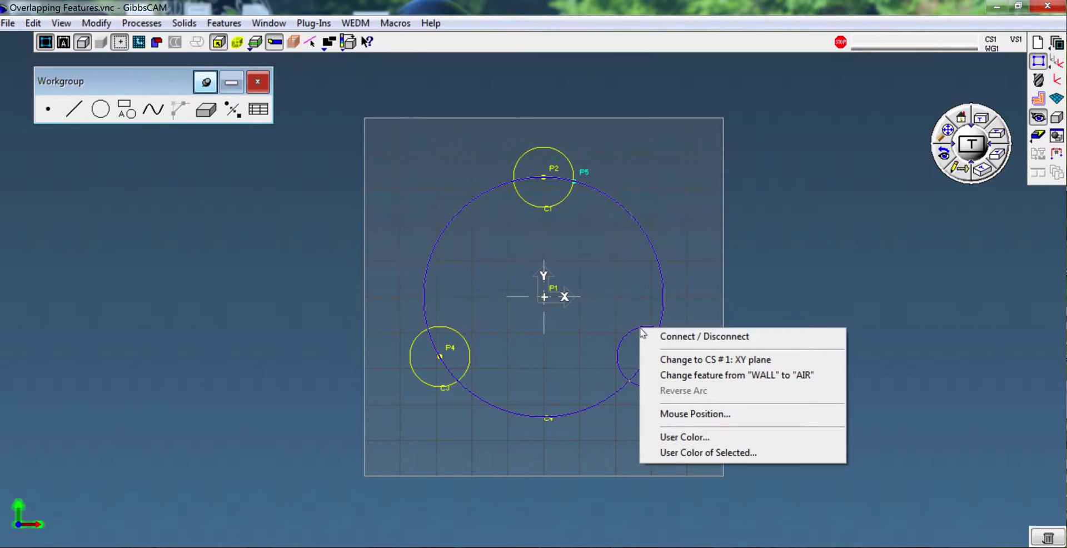
click(672, 337)
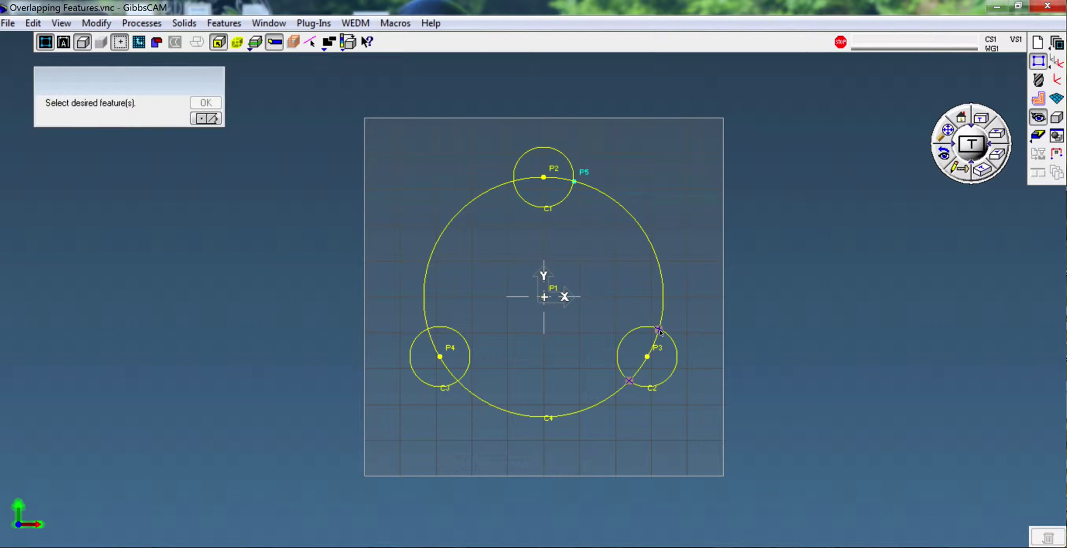
click(659, 330)
click(665, 285)
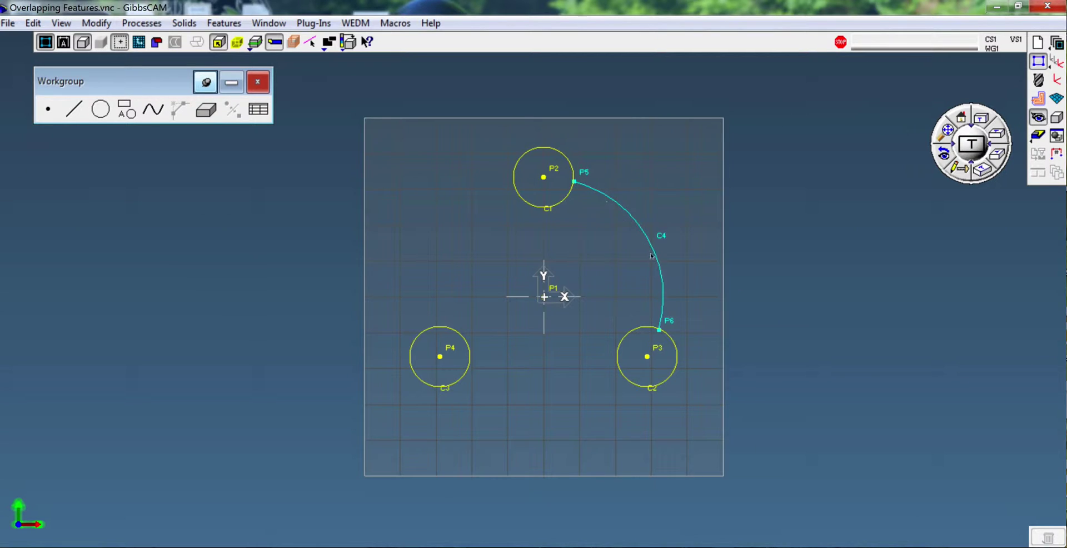
Break arc C4 and circle C2 at their intersection with Connect / Disconnect
click(664, 285)
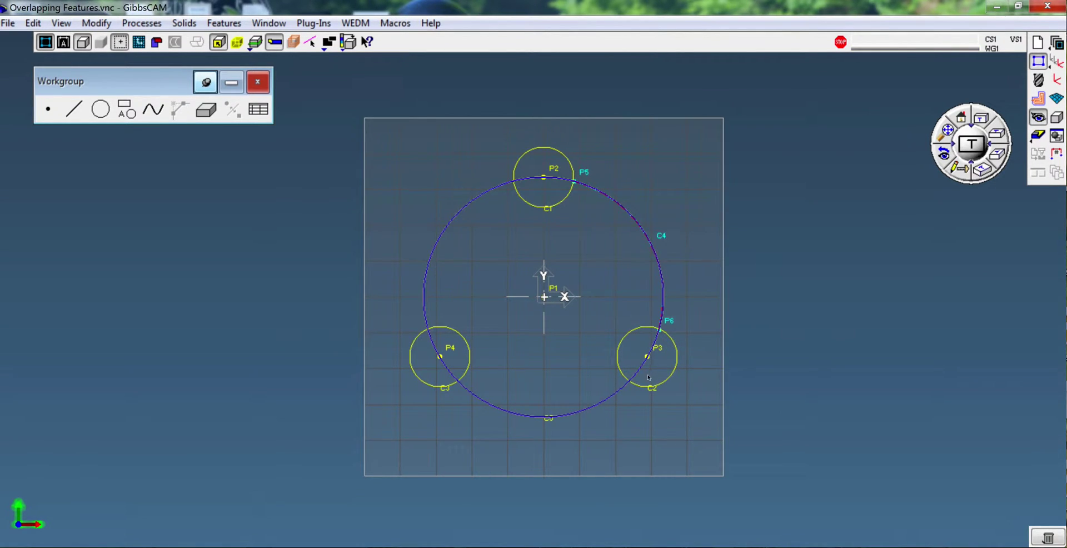
click(621, 371)
right_click(630, 390)
click(667, 392)
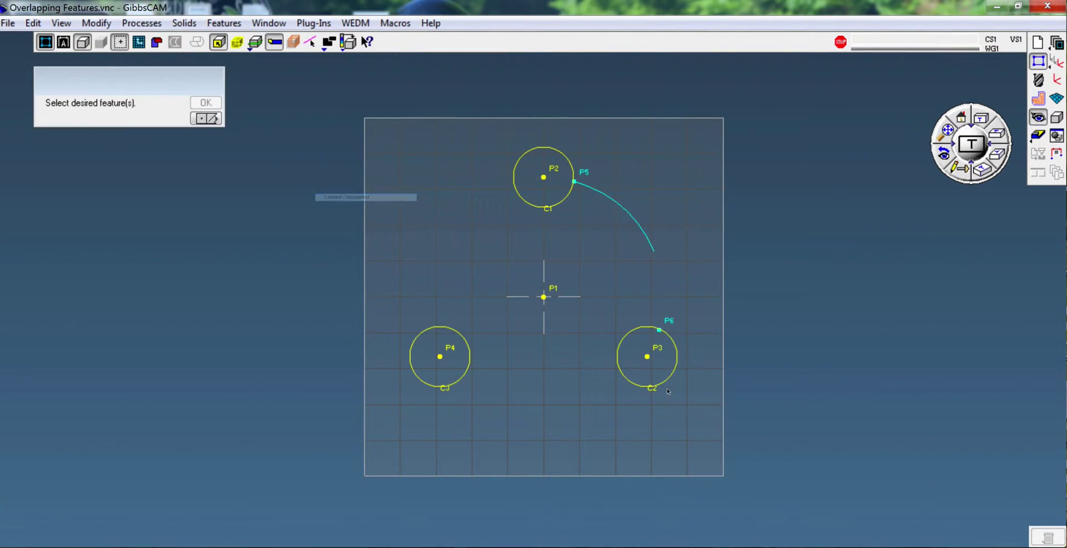
click(632, 383)
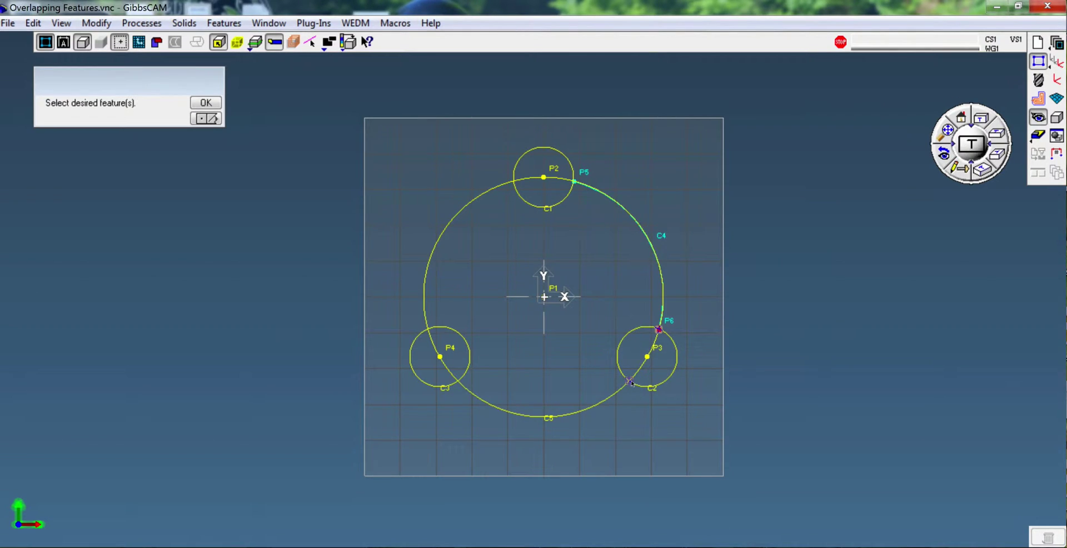
key(Return)
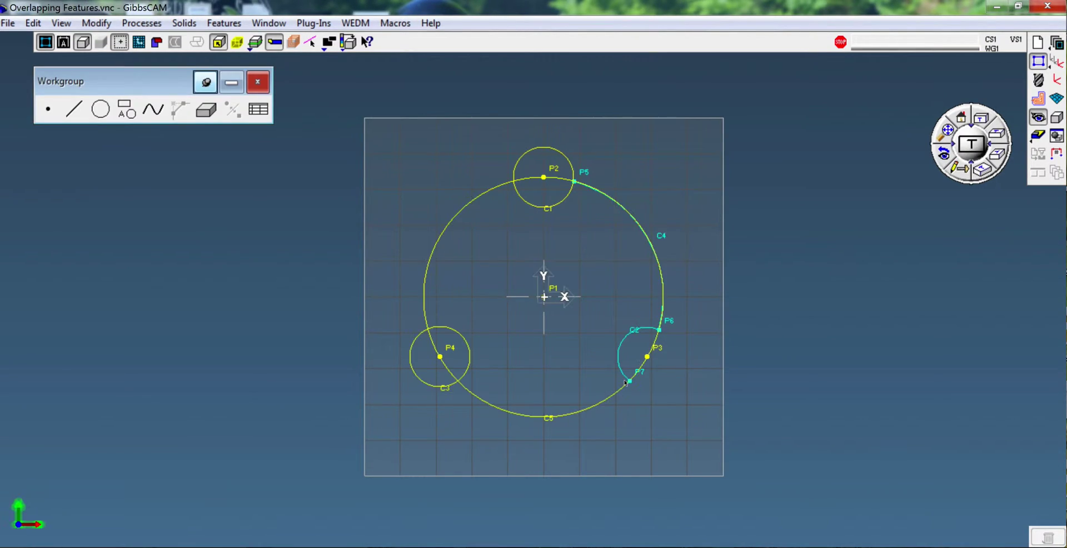
Break the large circle C5 at its intersection with circle C3, creating P8
click(585, 410)
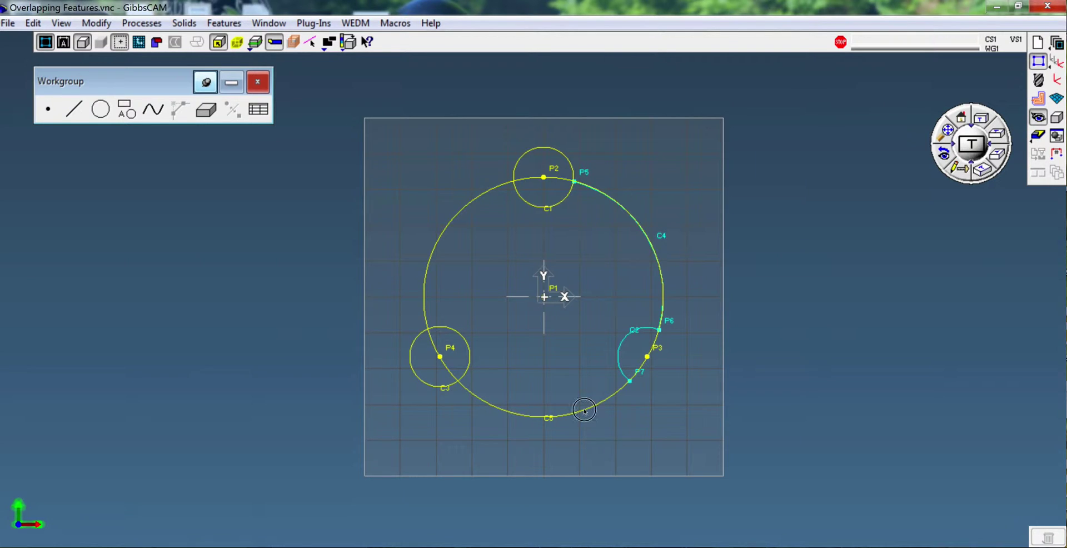
right_click(442, 392)
click(479, 399)
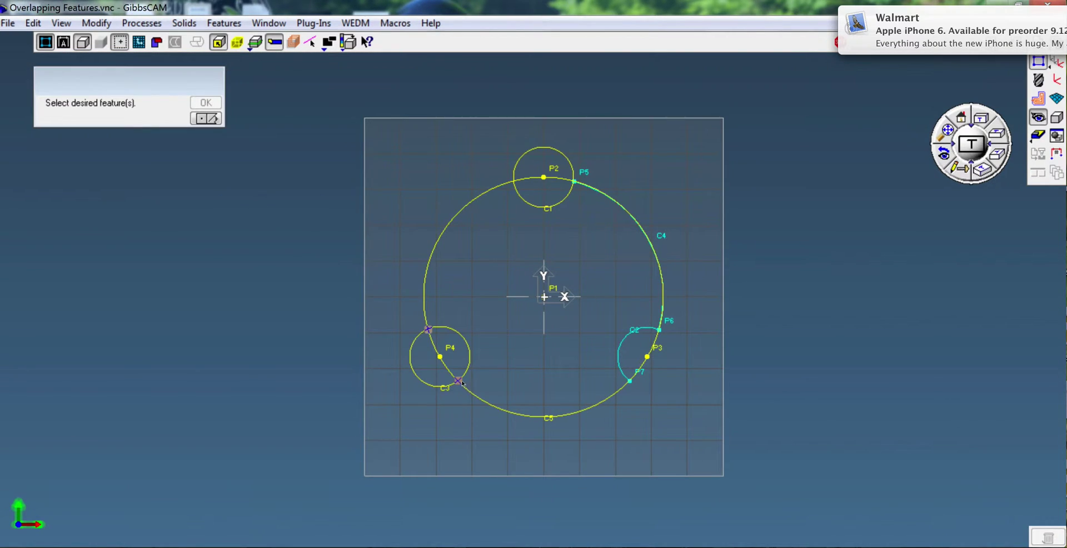
click(458, 381)
key(Return)
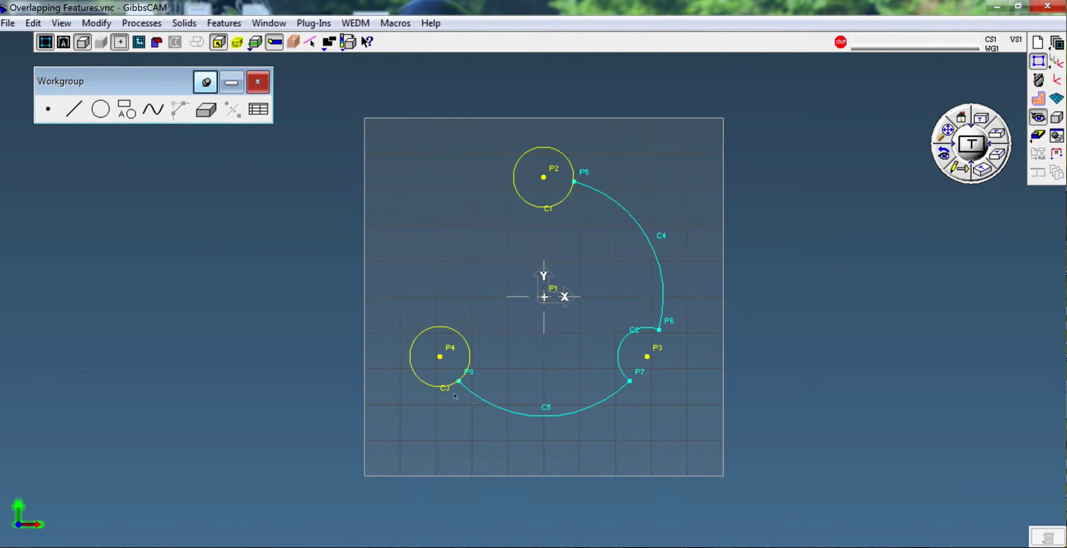
Trim circle C3 against arc C5 at their intersection, leaving C3 from P8 to P9
click(526, 414)
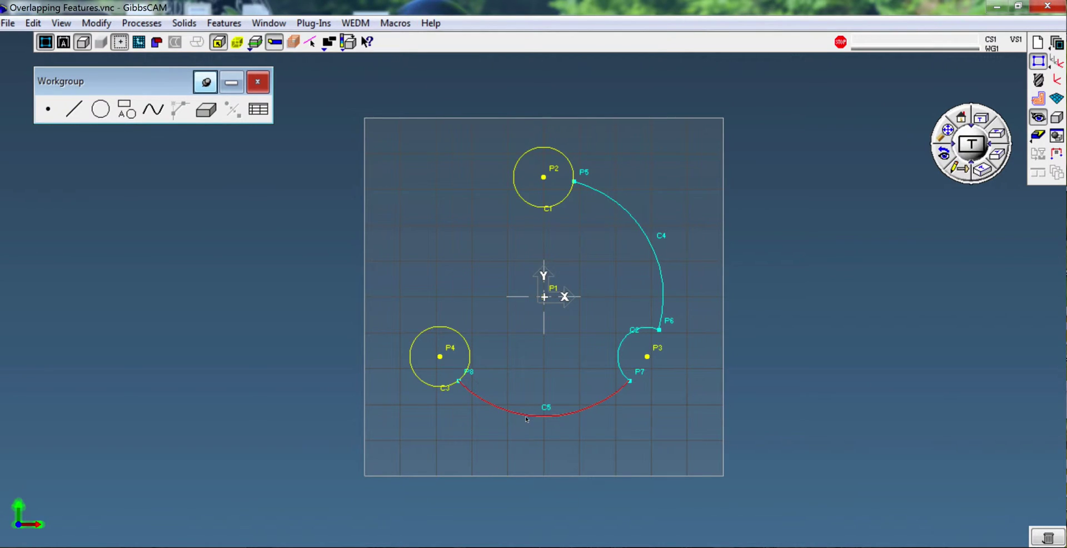
key(ctrl+z)
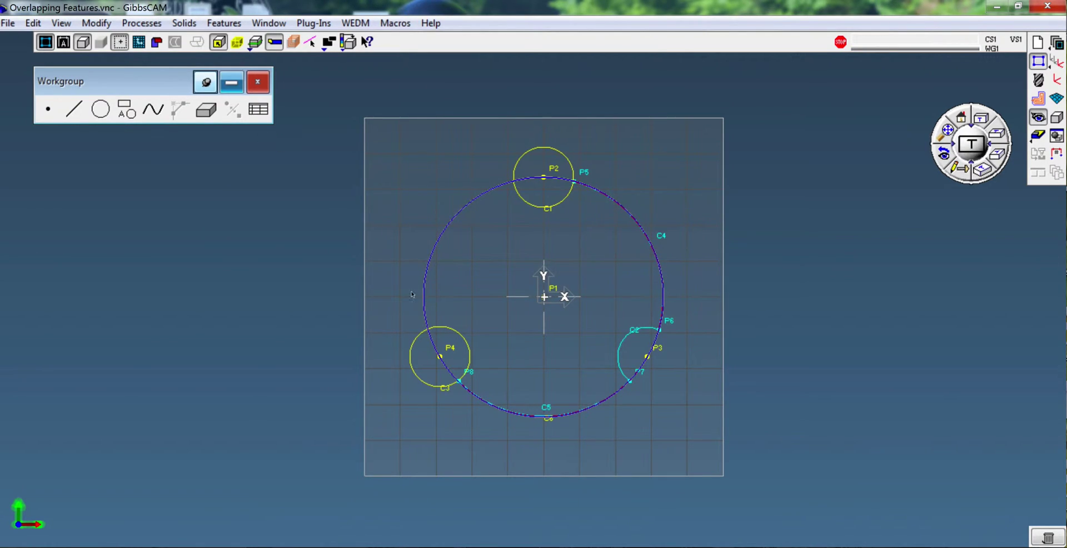
click(442, 330)
click(234, 110)
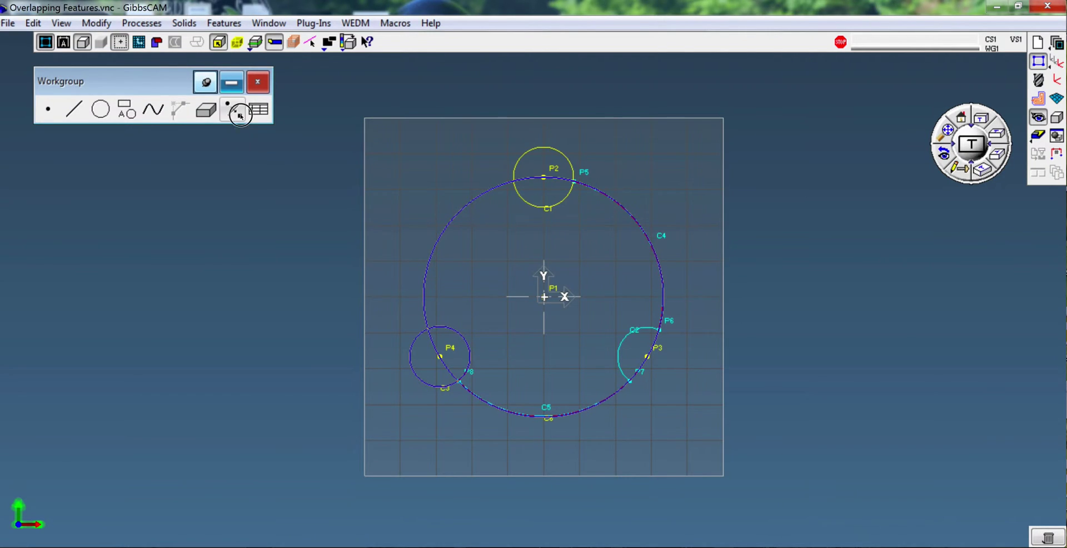
click(427, 329)
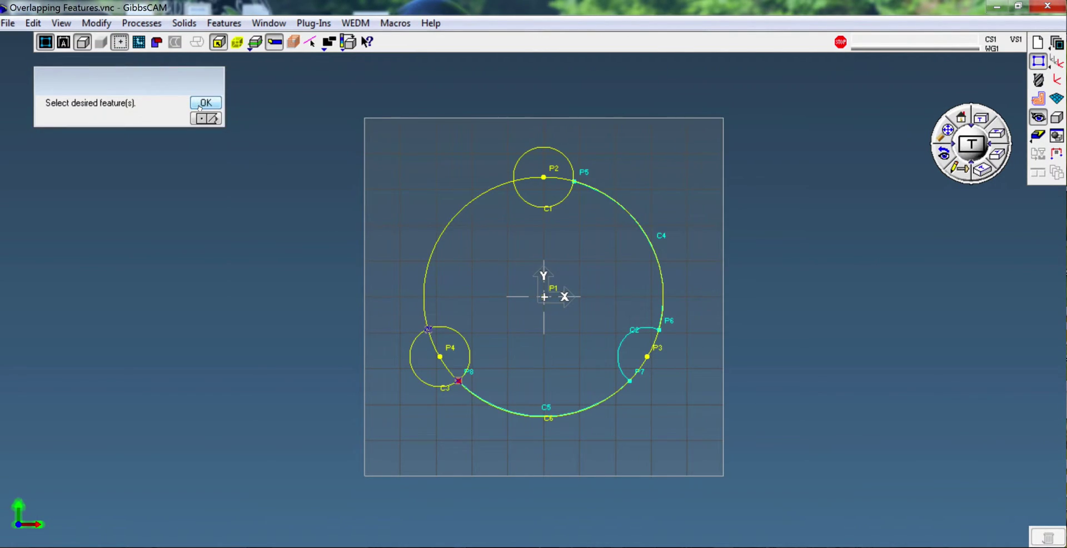
click(200, 107)
Break the large circle at its C1 intersection near P2, closing the chain at P10
click(494, 201)
shift+click(516, 171)
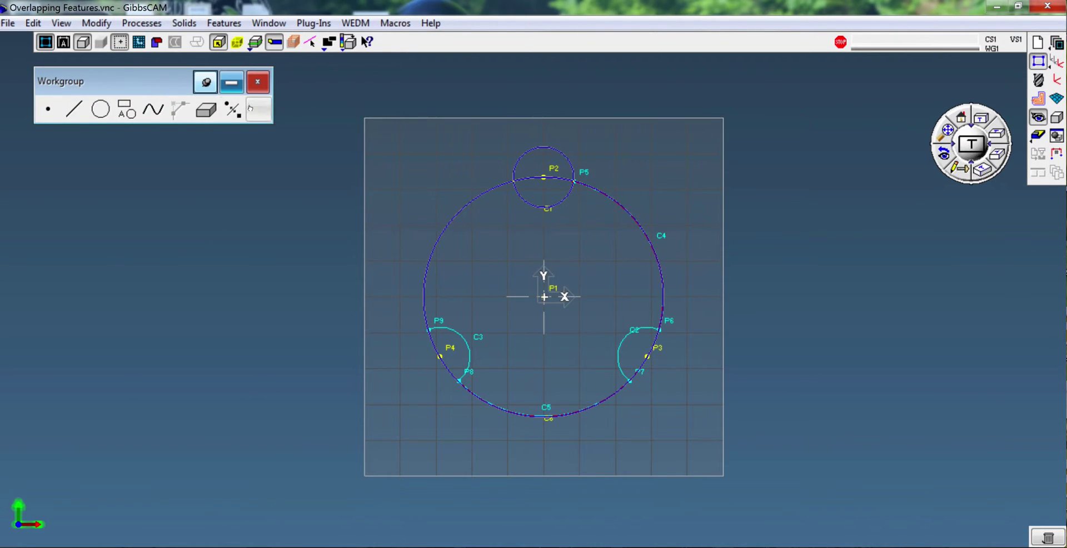
click(250, 108)
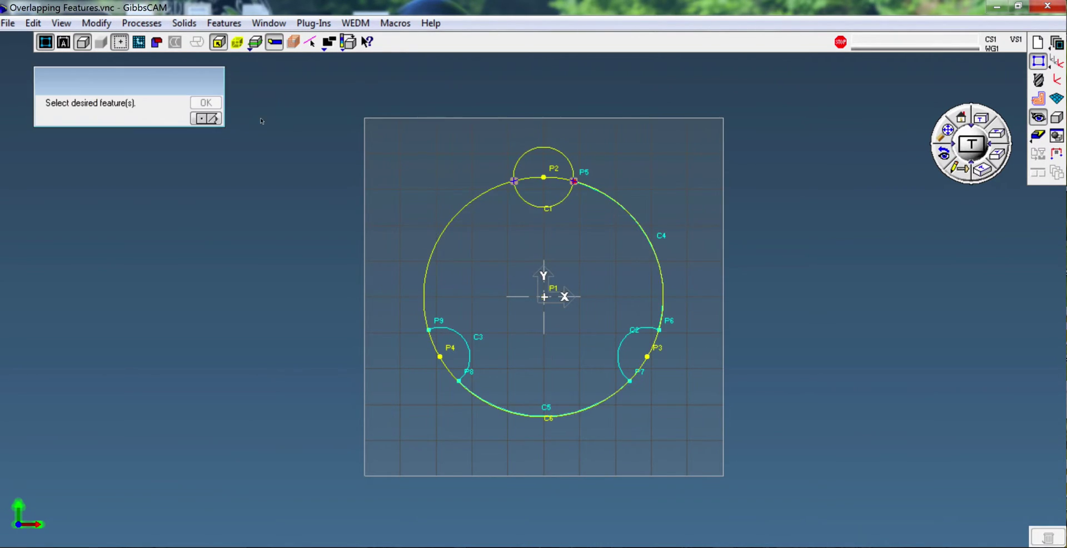
click(514, 180)
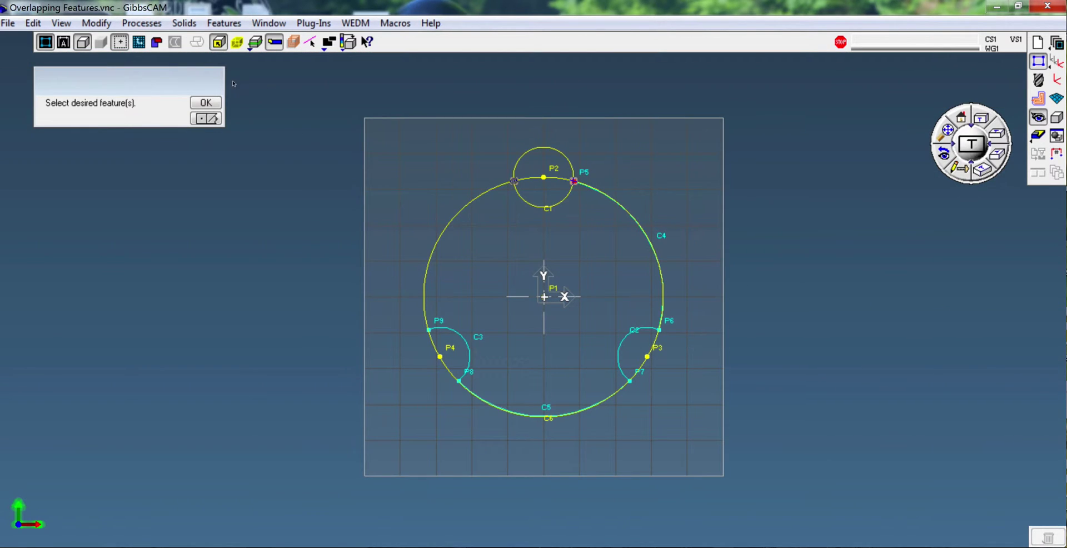
click(206, 103)
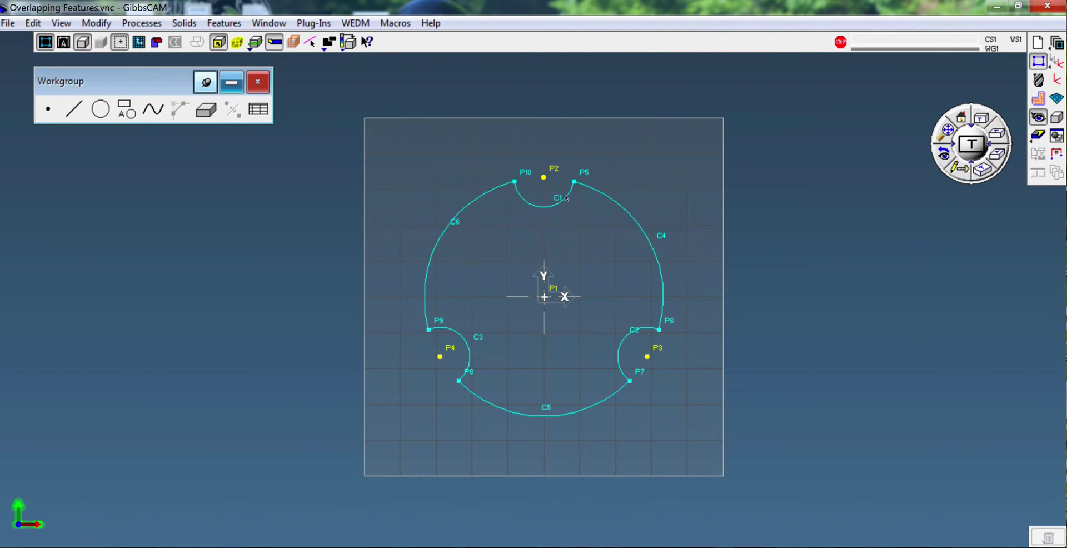
Apply Modify > Reverse Arc to lobe arcs C1, C2 and C3 to flip them outward
click(553, 205)
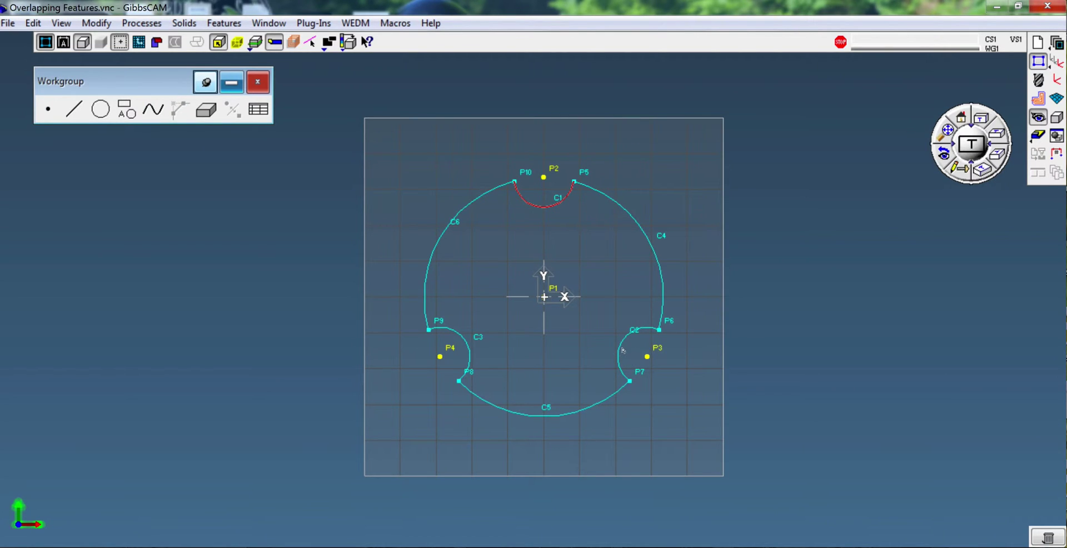
shift+click(619, 352)
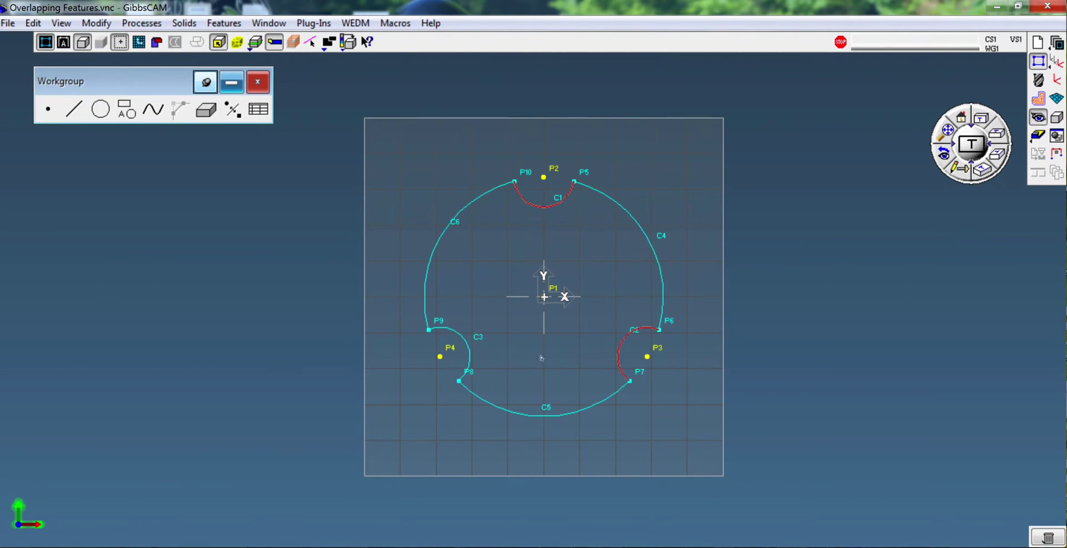
shift+click(460, 332)
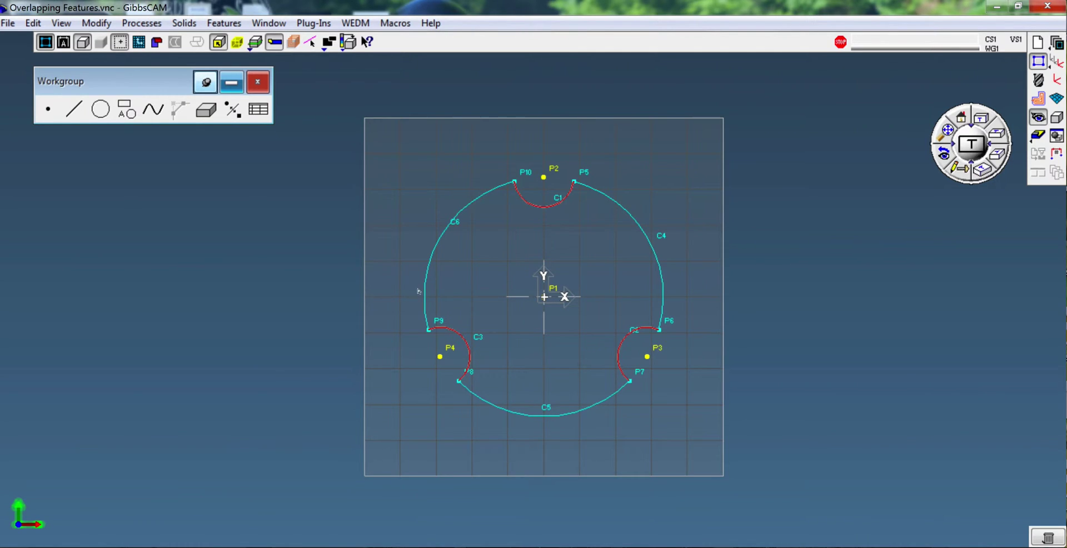
click(90, 24)
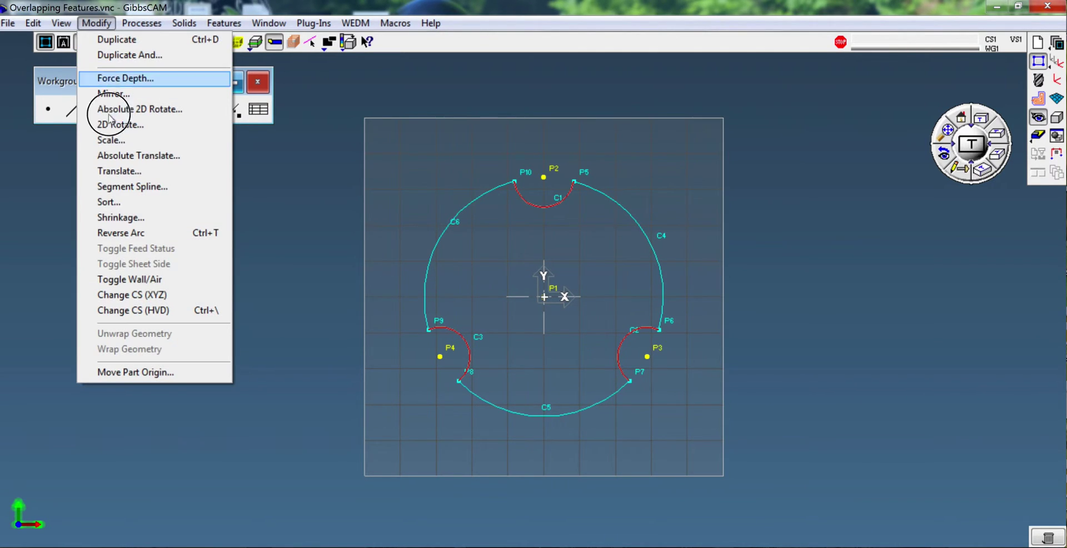
click(130, 233)
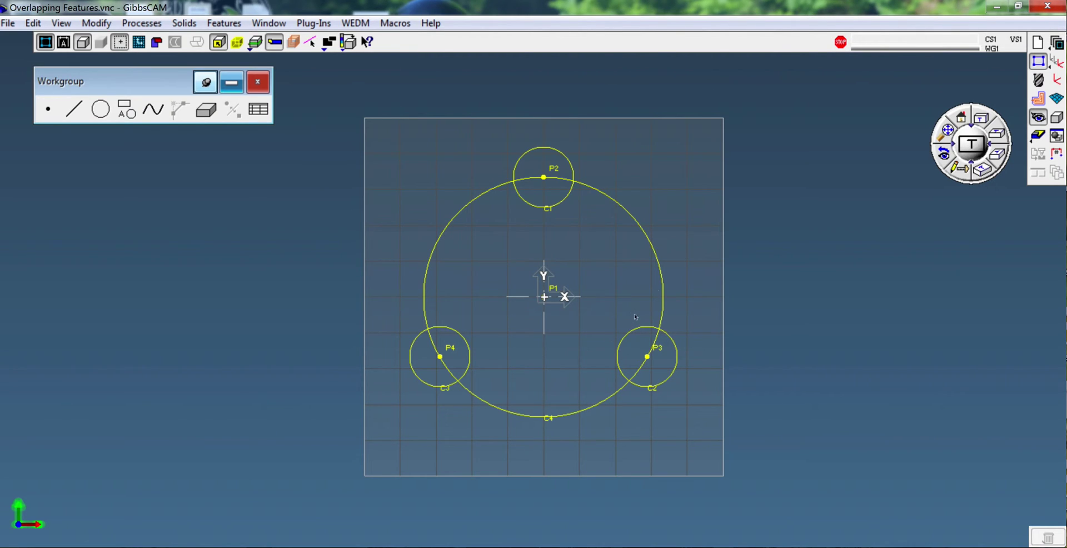
Select large circle C4 and small circles C1–C3, then apply Combine Shapes > Shape Union
click(604, 197)
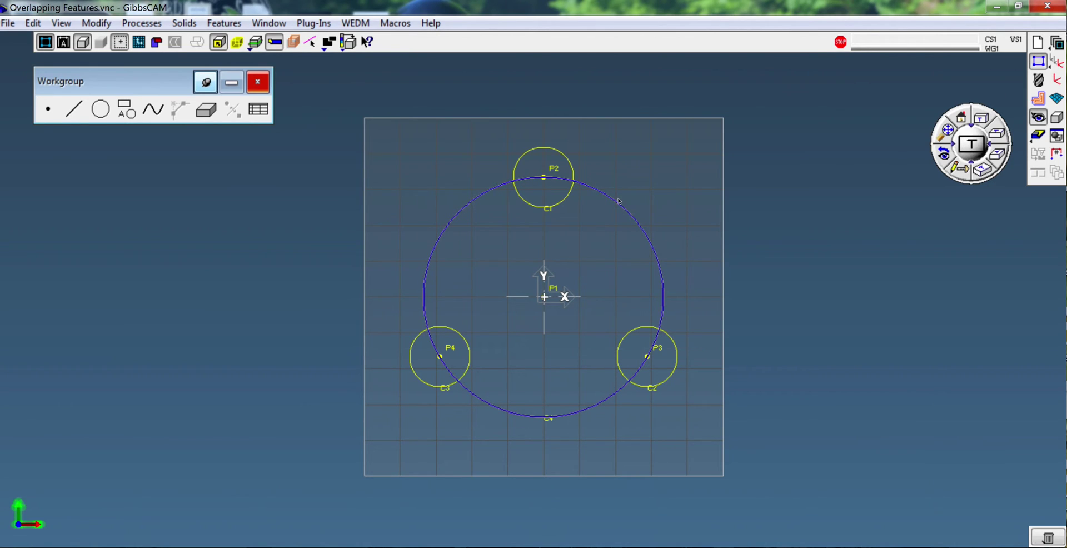
shift+click(573, 165)
shift+click(644, 328)
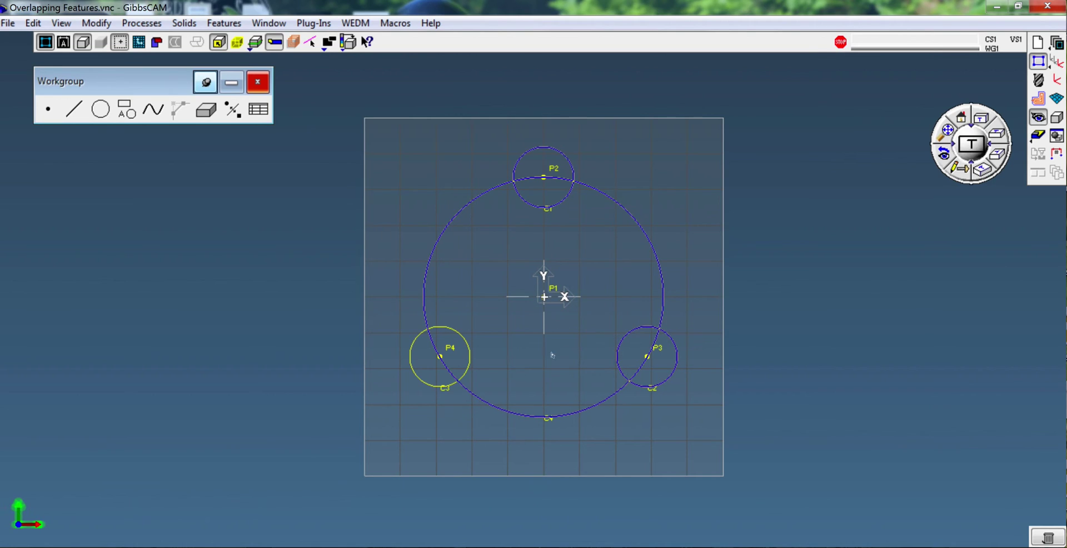
shift+click(467, 344)
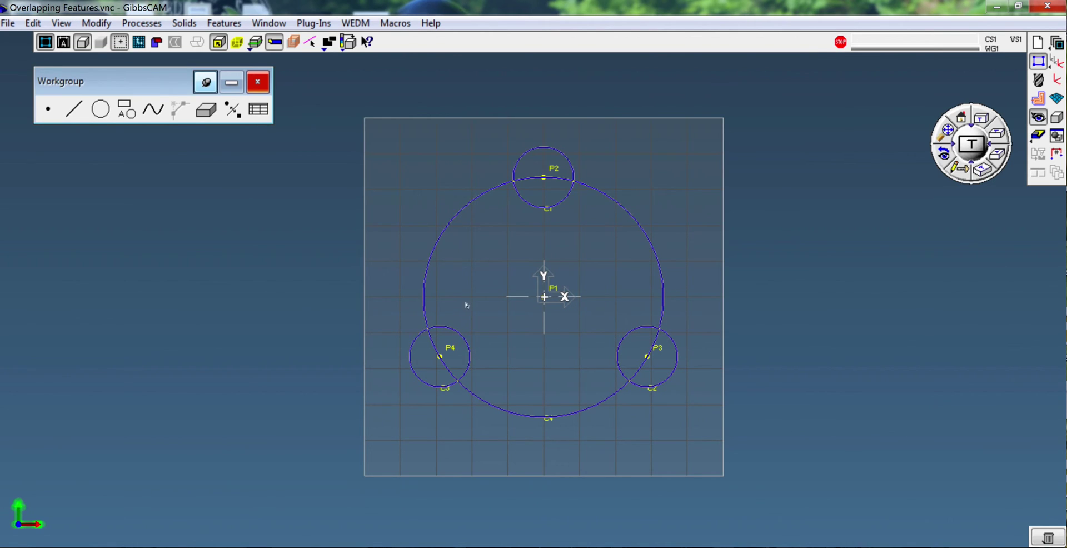
click(127, 110)
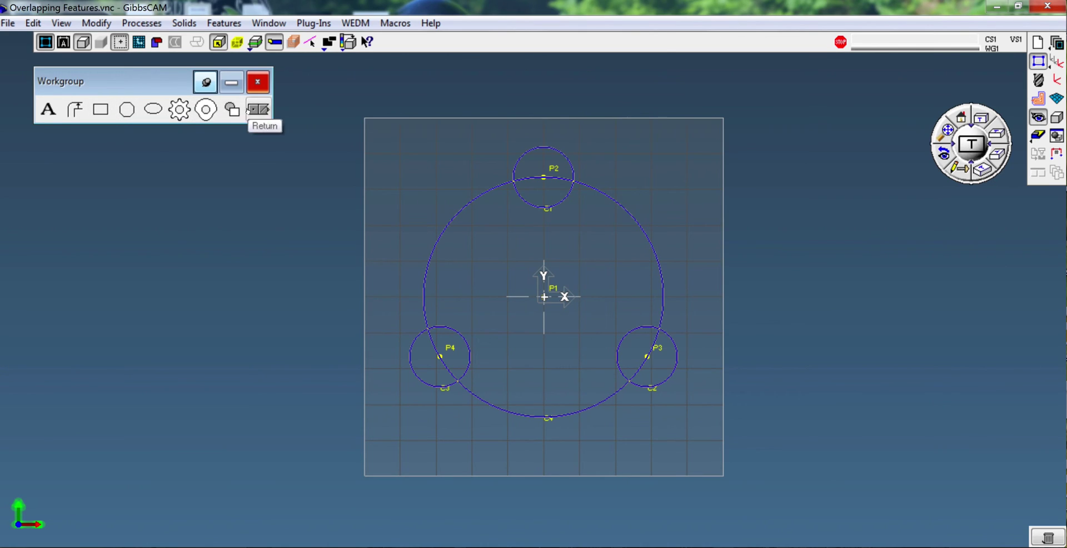
click(230, 111)
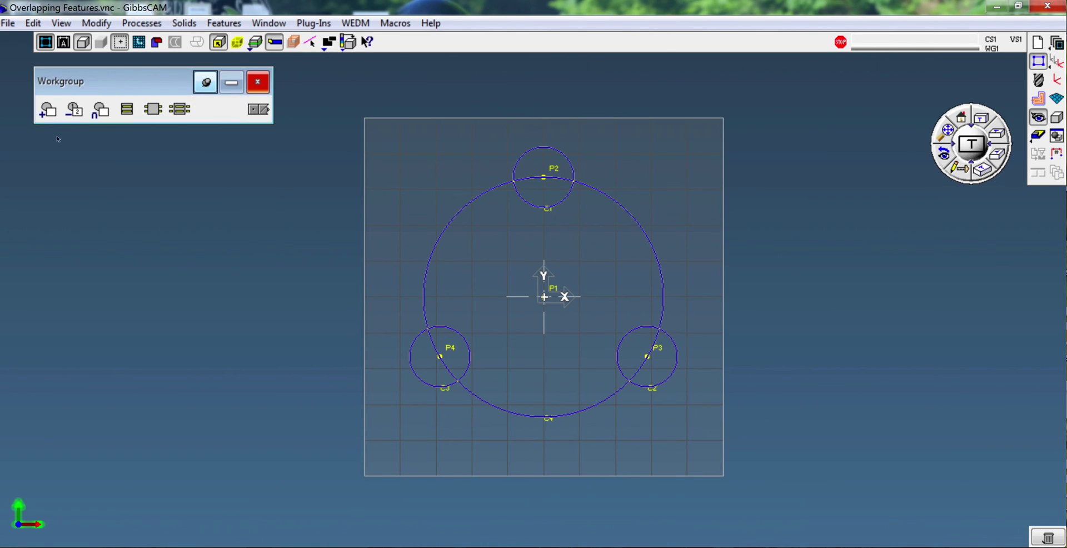
click(51, 117)
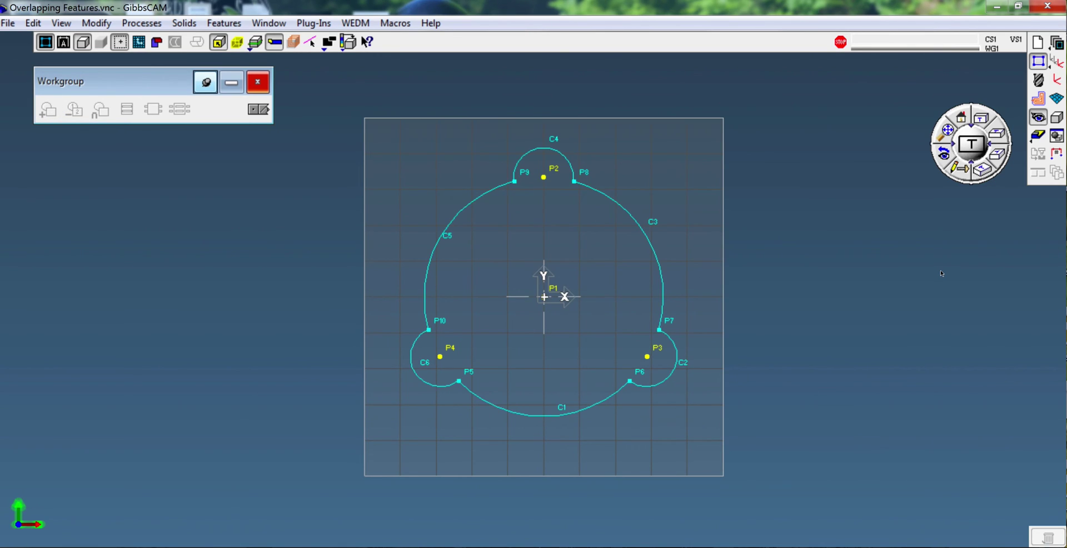